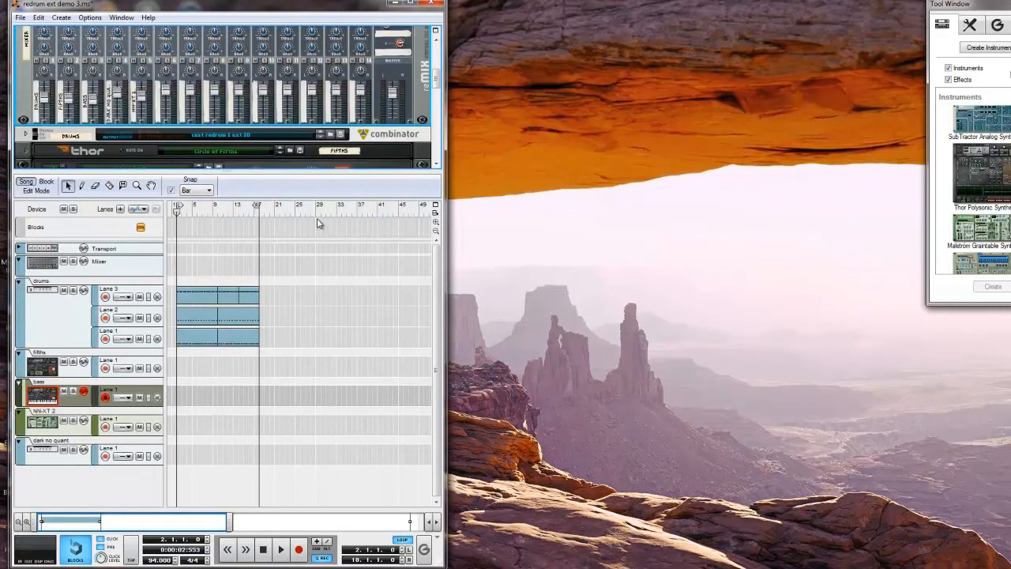
Step: Record a four-bar bass line on the bass track, starting at bar 2
scroll(135, 70, down, 3)
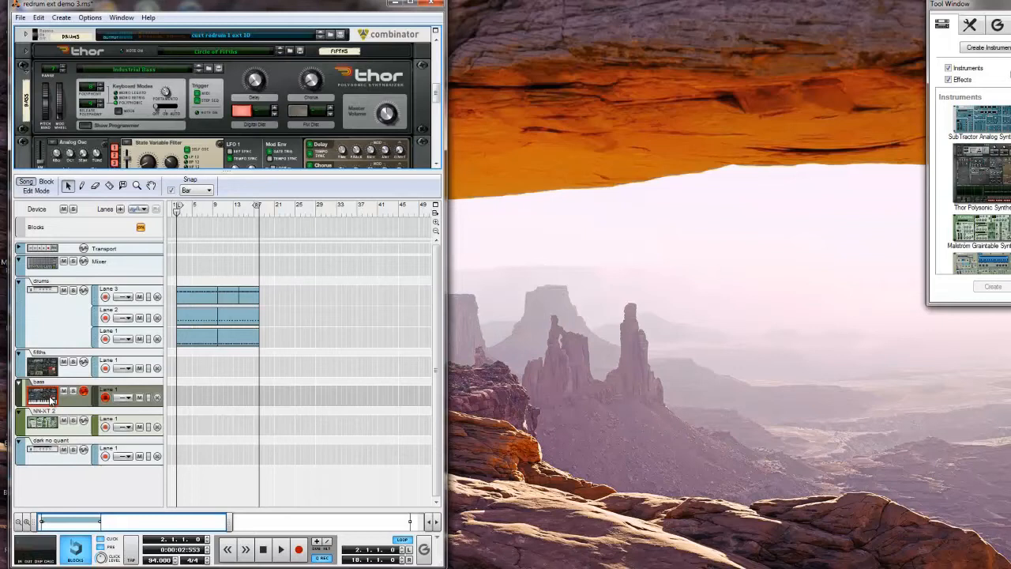
click(301, 549)
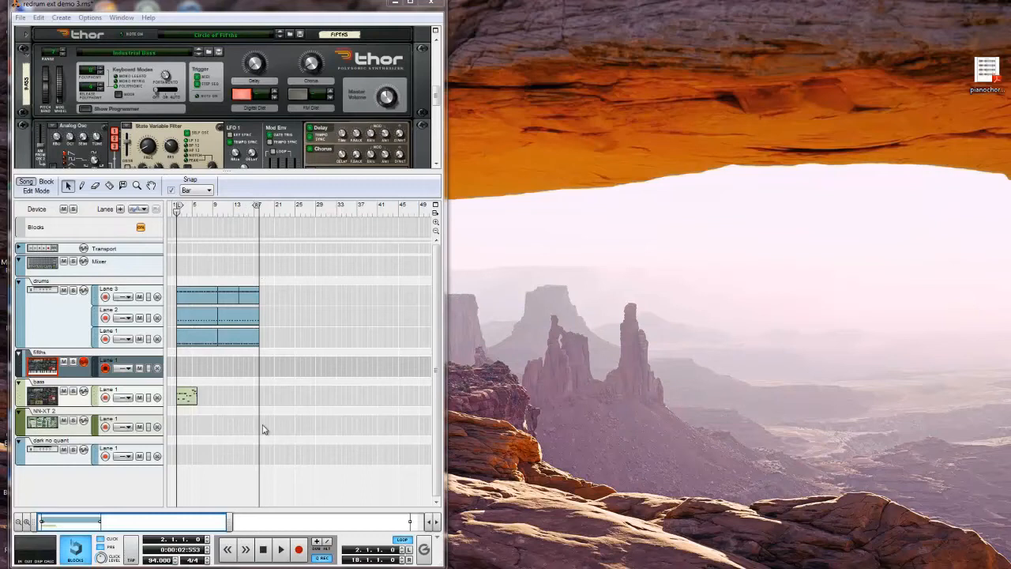
Step: Bring back the Tool Window and record a three-chord part on the fifths track from bar 2
key(F8)
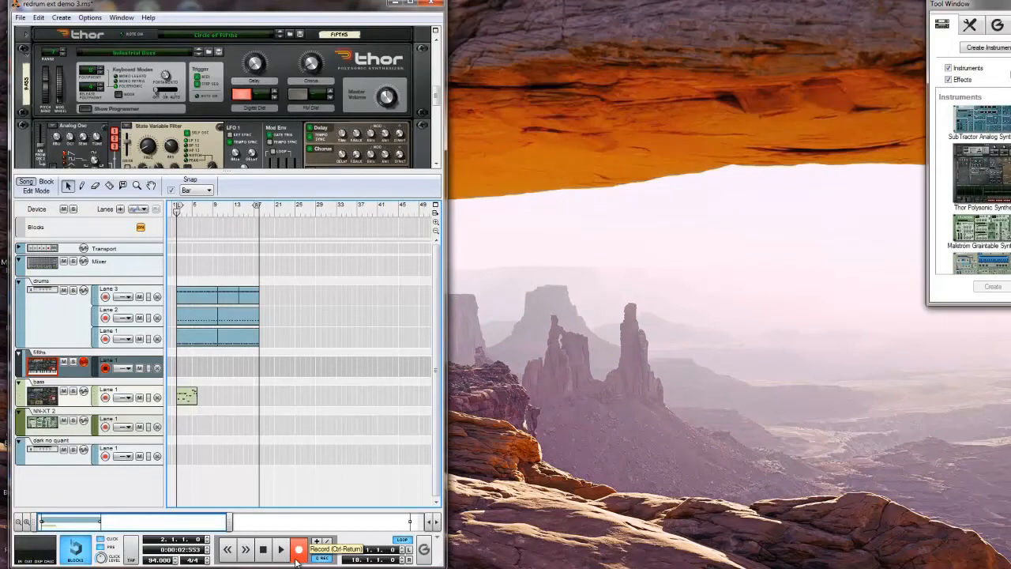
click(297, 549)
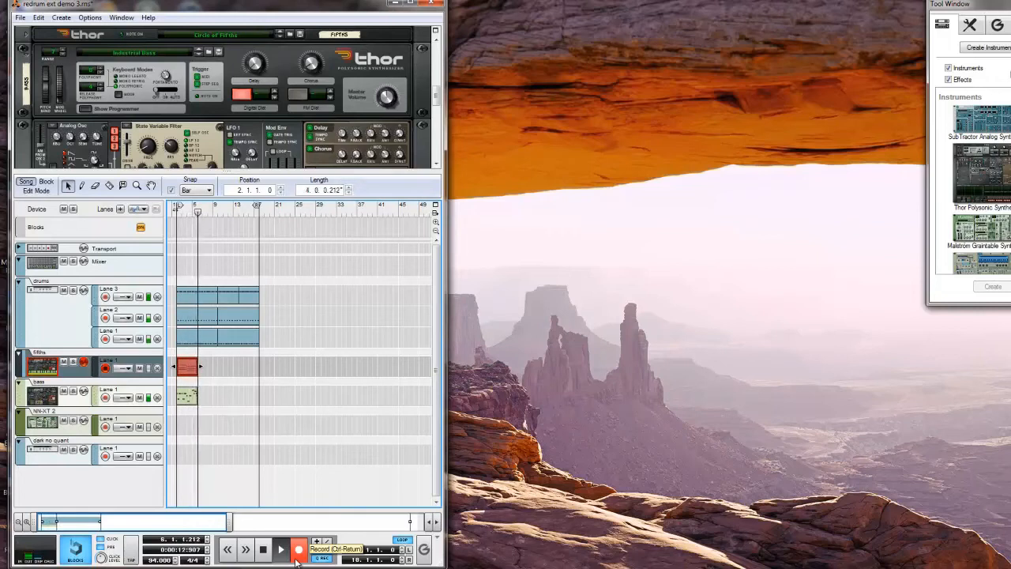
click(296, 557)
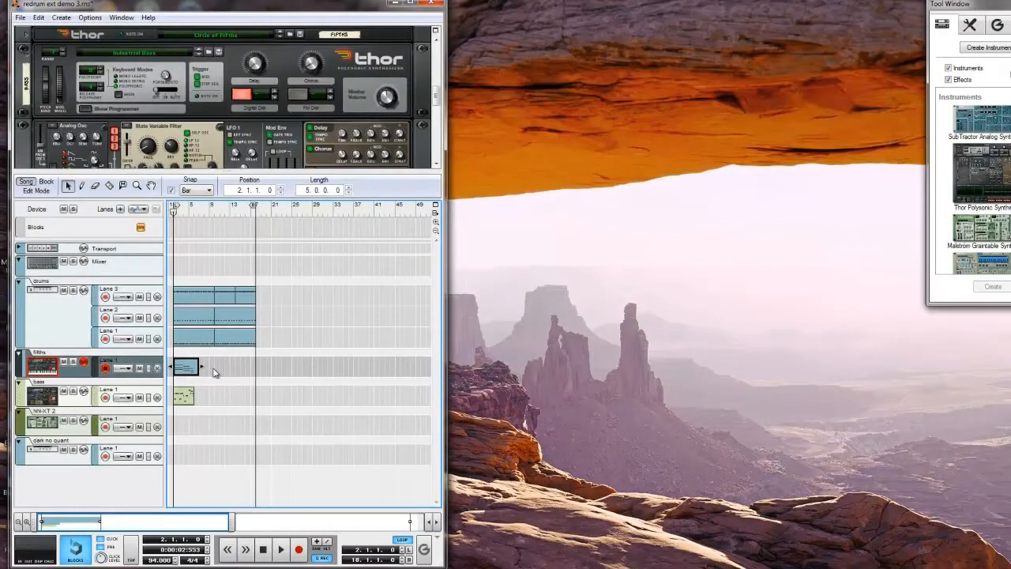
Step: Adjust the note lengths of the three chords in the fifths clip and return to the song arrangement
click(37, 194)
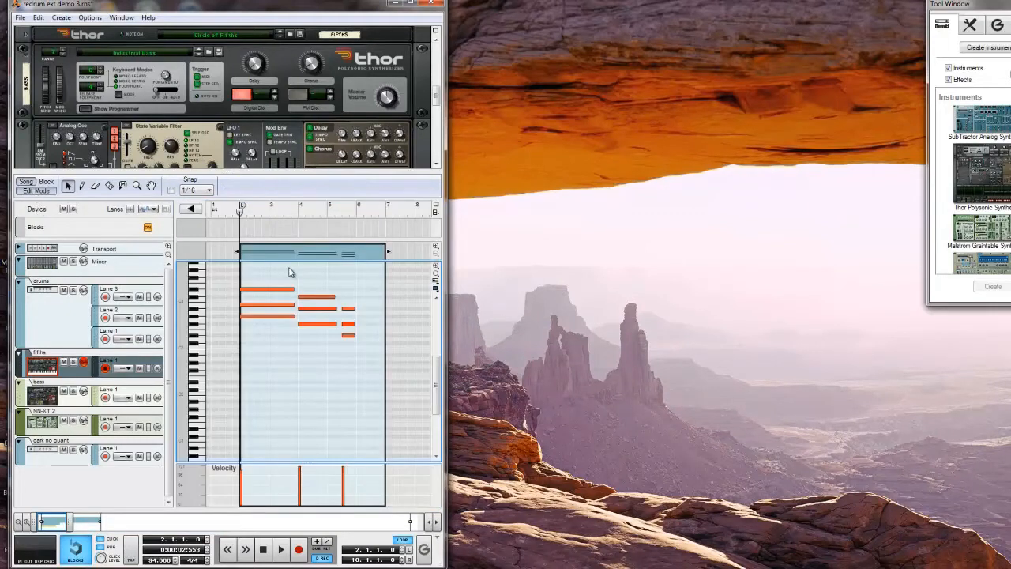
drag(289, 272, 261, 357)
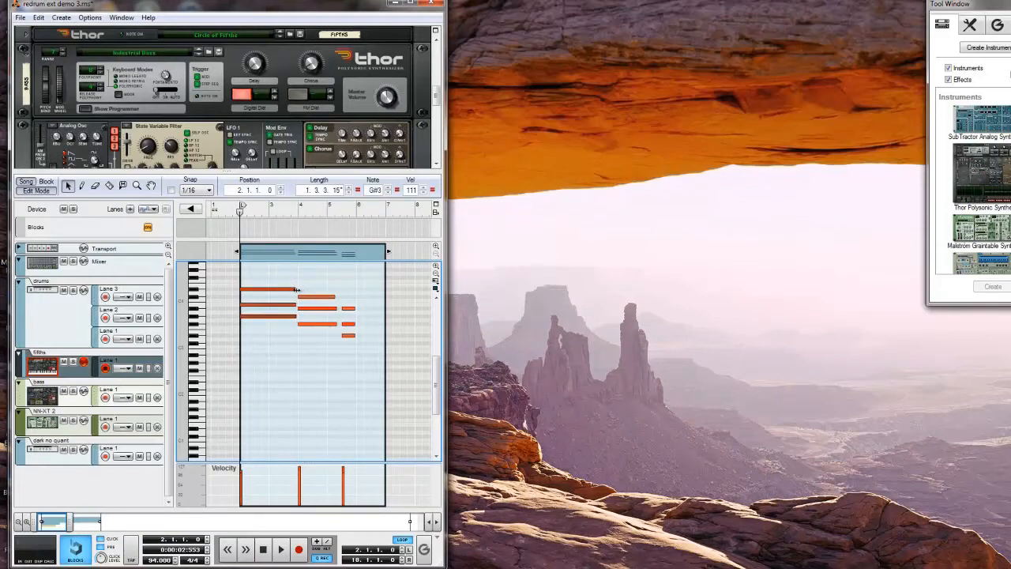
mouse_move(326, 295)
mouse_down()
mouse_move(339, 324)
mouse_move(341, 296)
mouse_move(346, 341)
mouse_up()
drag(358, 307, 357, 308)
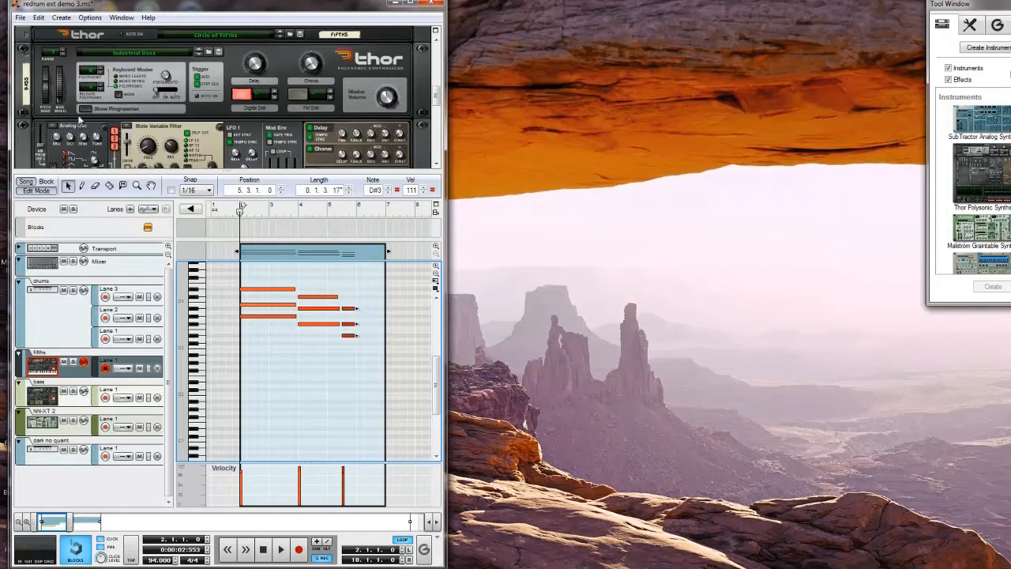
click(34, 180)
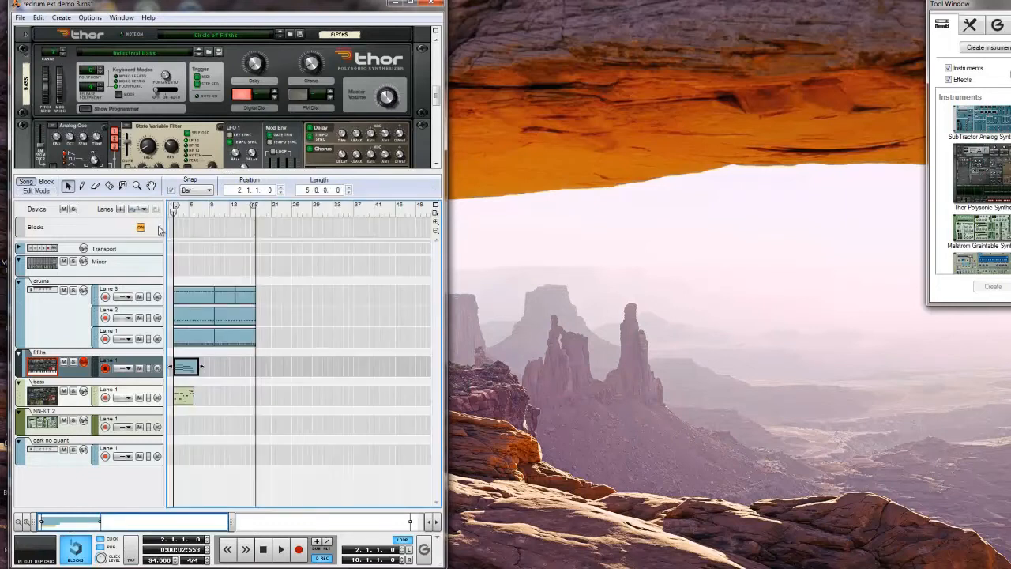
Step: Audition the fifths track in solo and shorten its clip to four bars
key(space)
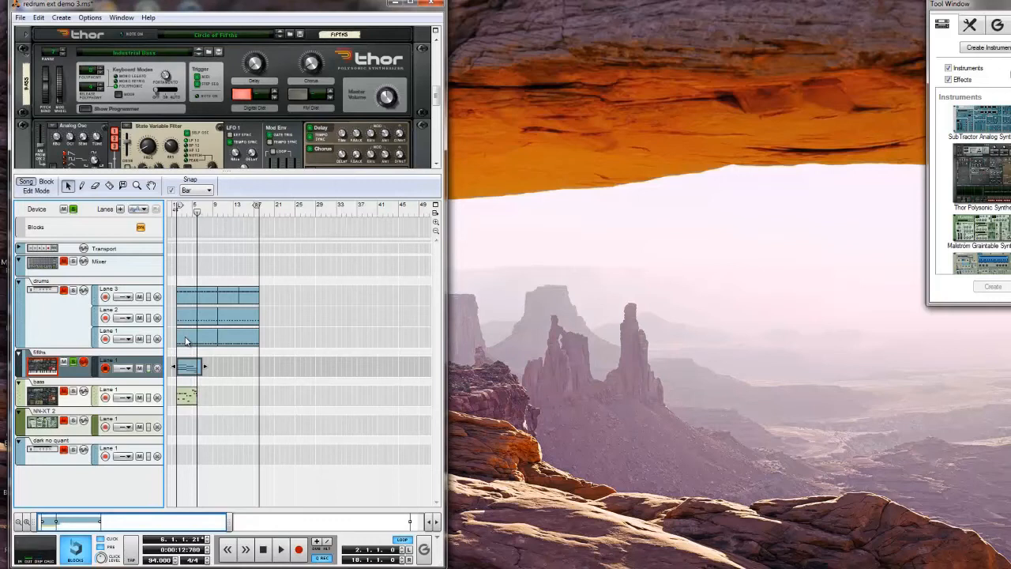
click(229, 388)
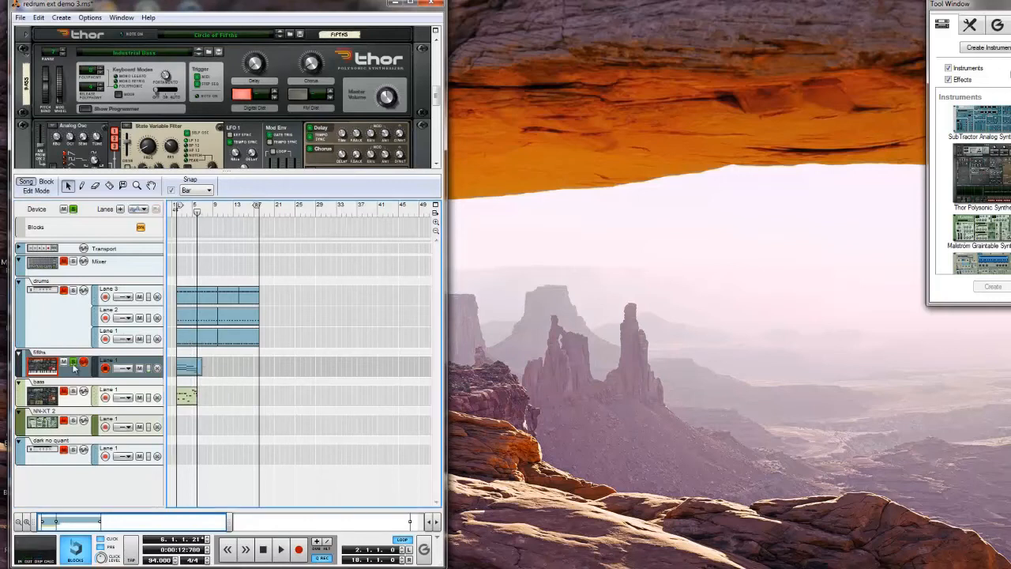
click(199, 372)
drag(203, 366, 200, 365)
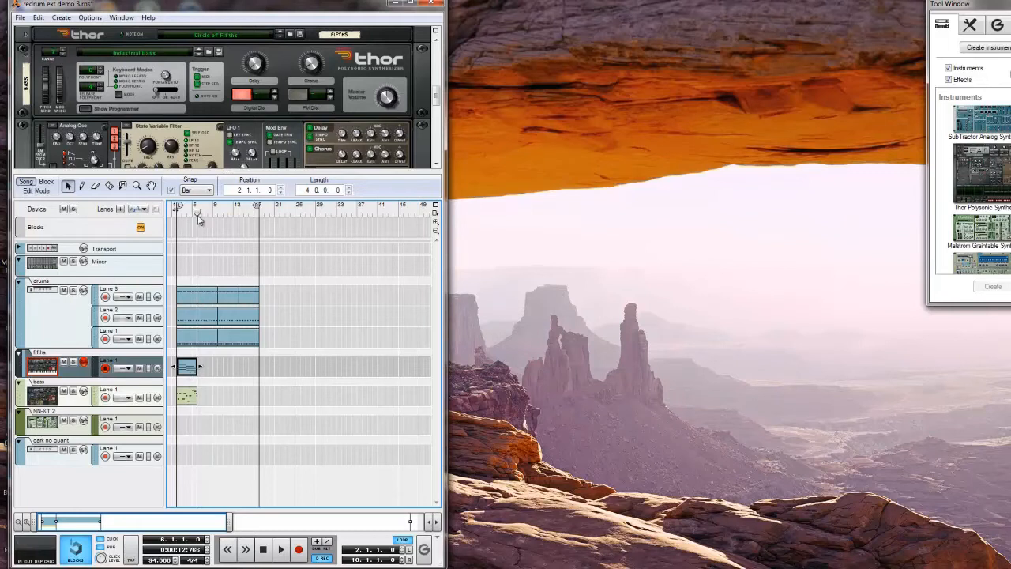
Step: Paste copies of the four-bar fifths and bass clips at bar 6
key(ctrl+v)
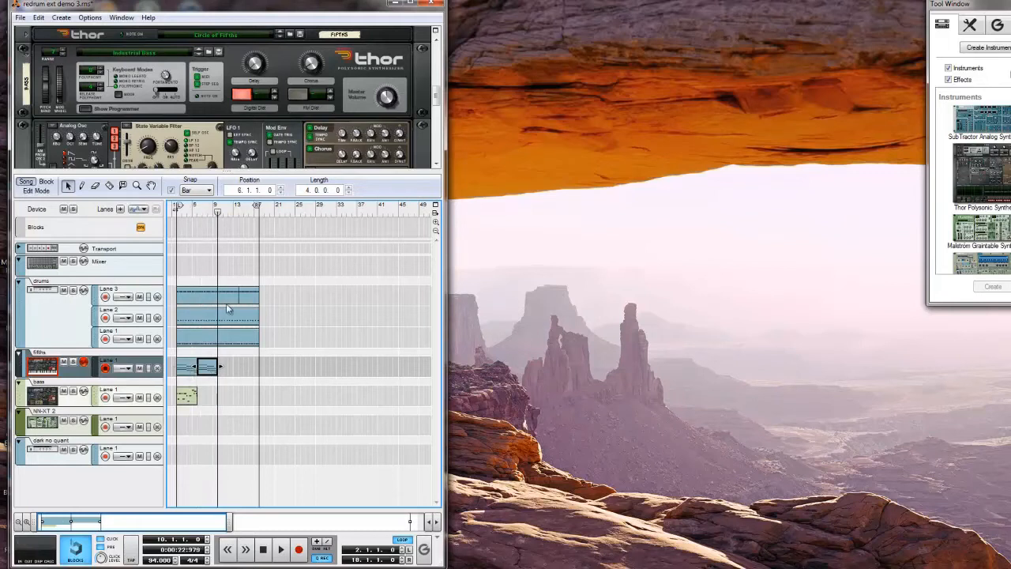
click(183, 397)
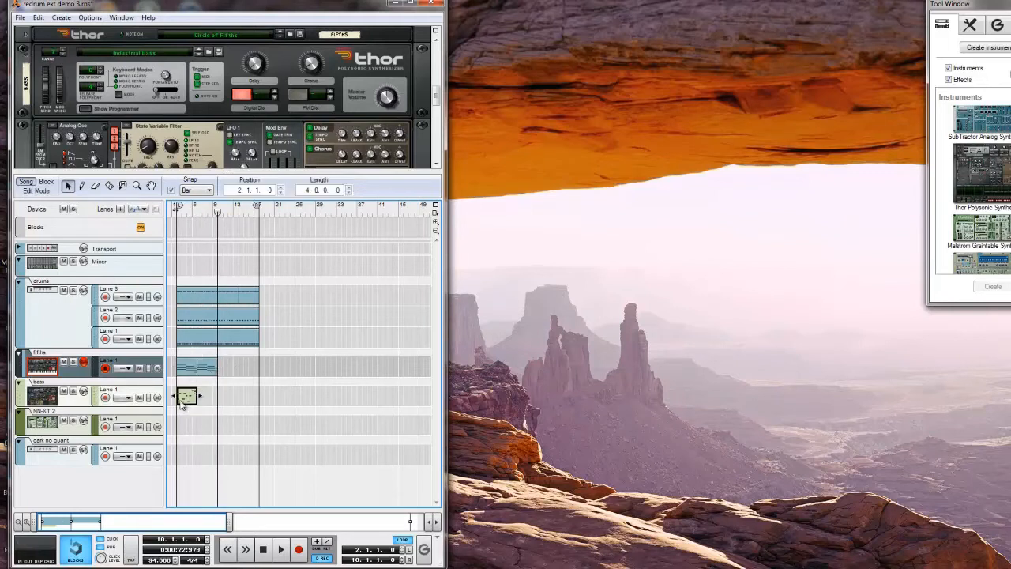
key(ctrl+v)
click(235, 376)
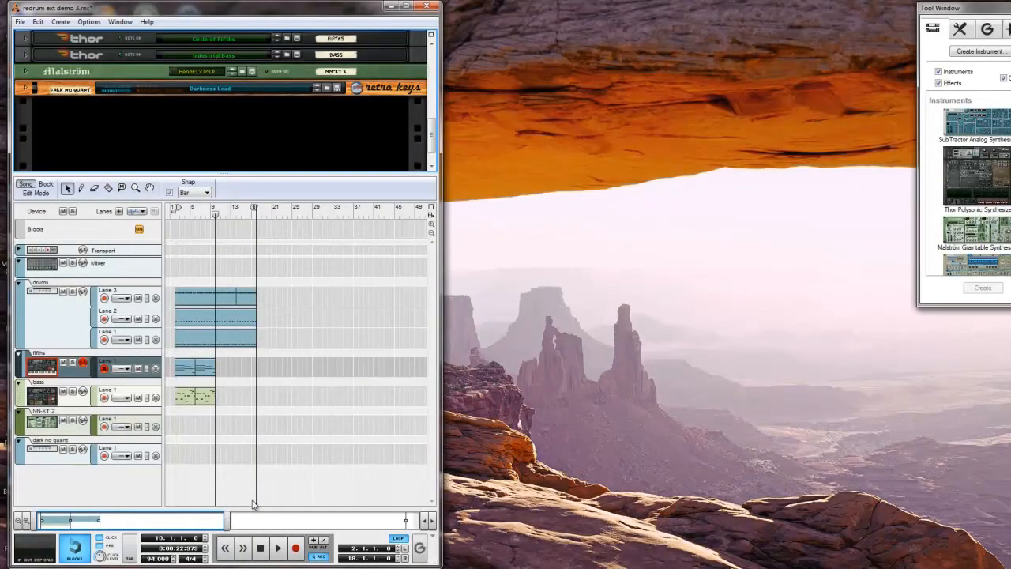
Step: Record an eight-bar lead part on the dark no quant track from bar 2 with quantize during recording off
click(43, 462)
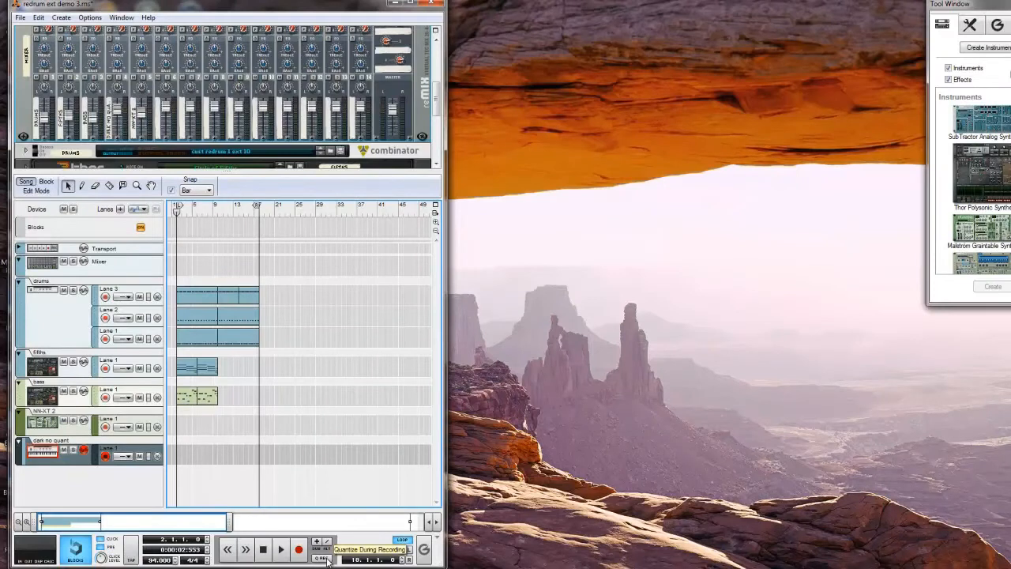
click(298, 550)
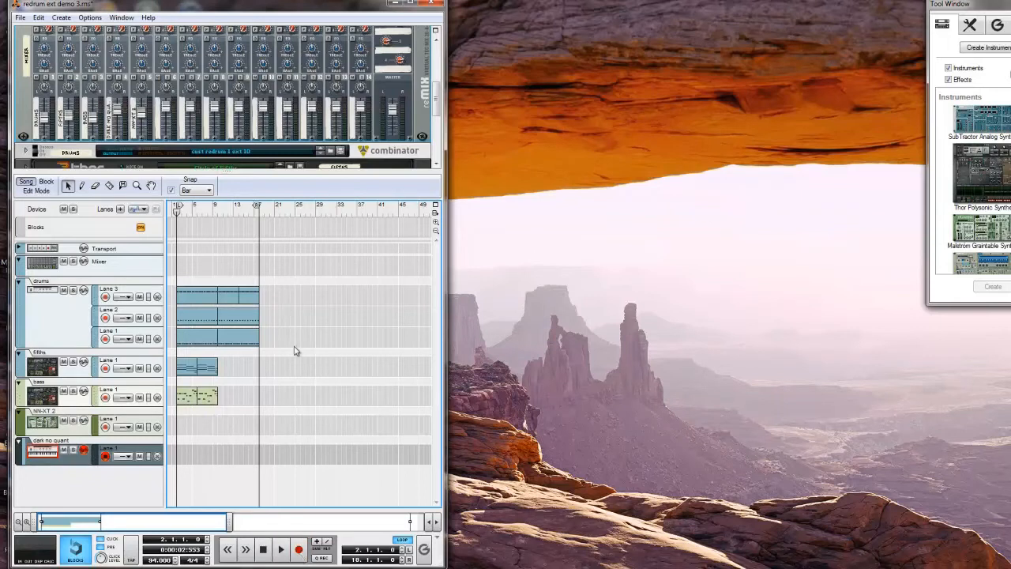
click(299, 551)
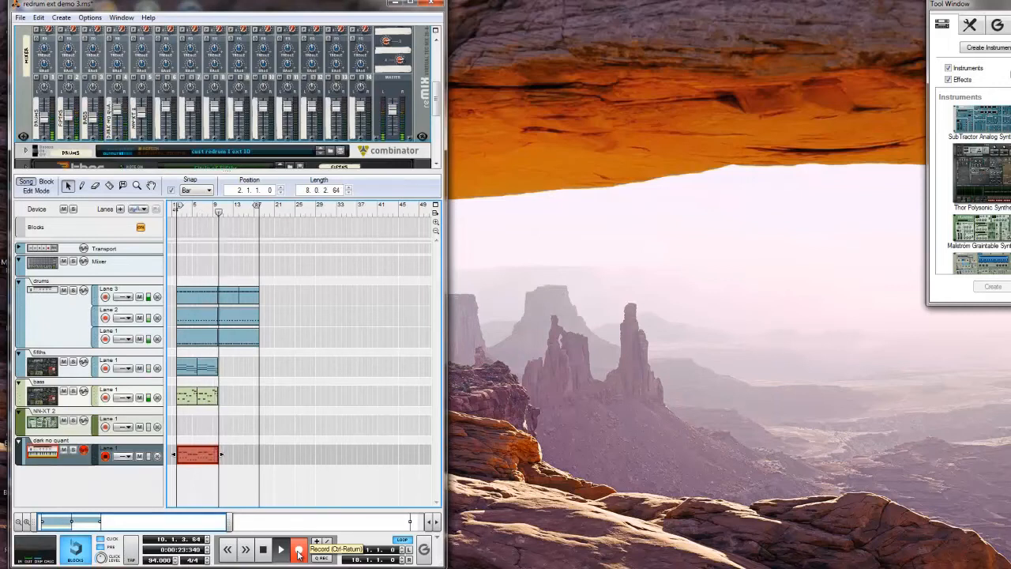
key(space)
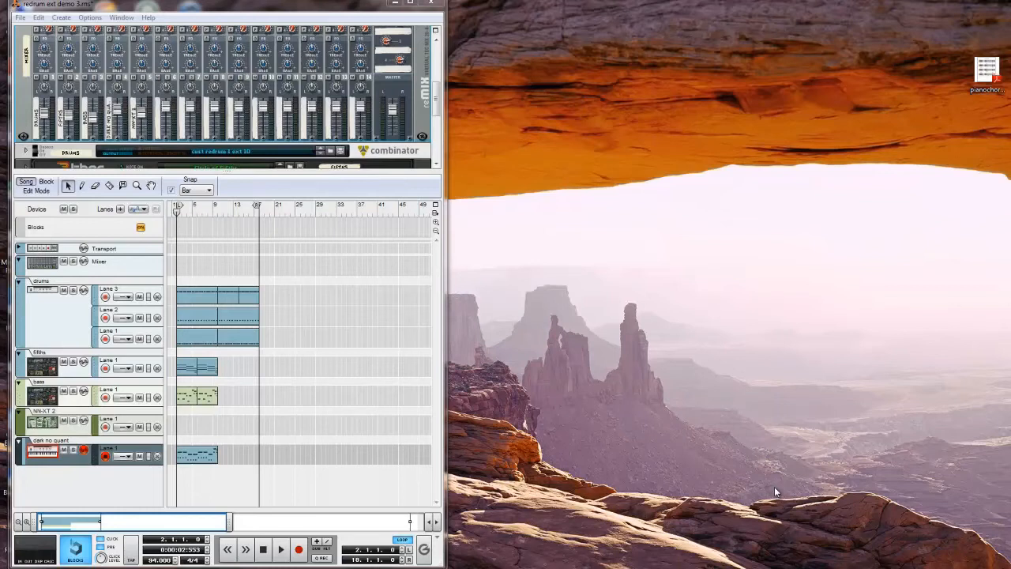
Step: Move both fifths clips so they start at bar 10 and the dark no quant clip to bar 18
click(193, 368)
drag(189, 369, 226, 372)
click(252, 415)
click(194, 457)
drag(194, 458, 273, 457)
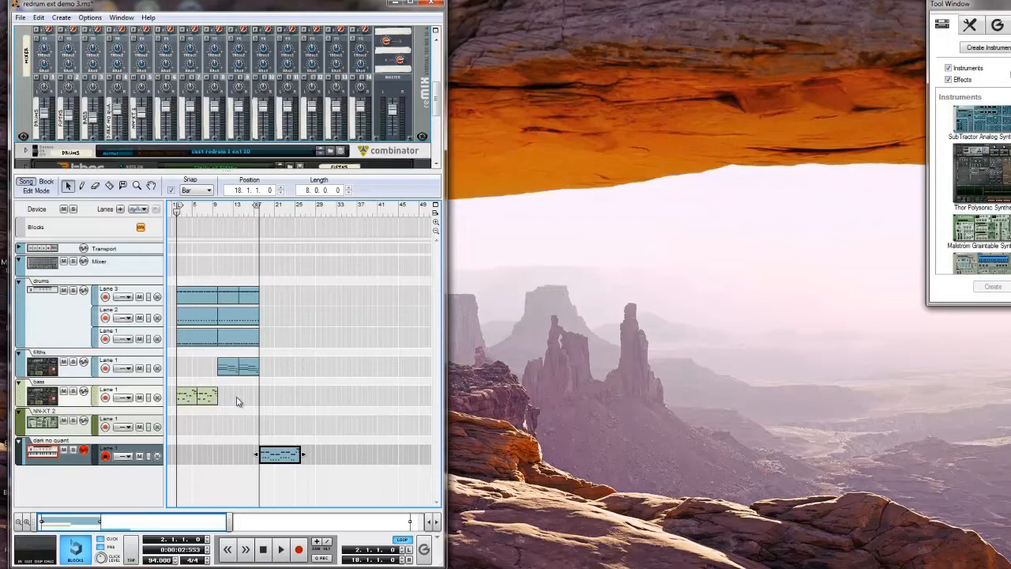
Step: Copy the two bass clips to bar 10 so the bass line continues under the fifths clips
click(181, 395)
drag(181, 395, 220, 395)
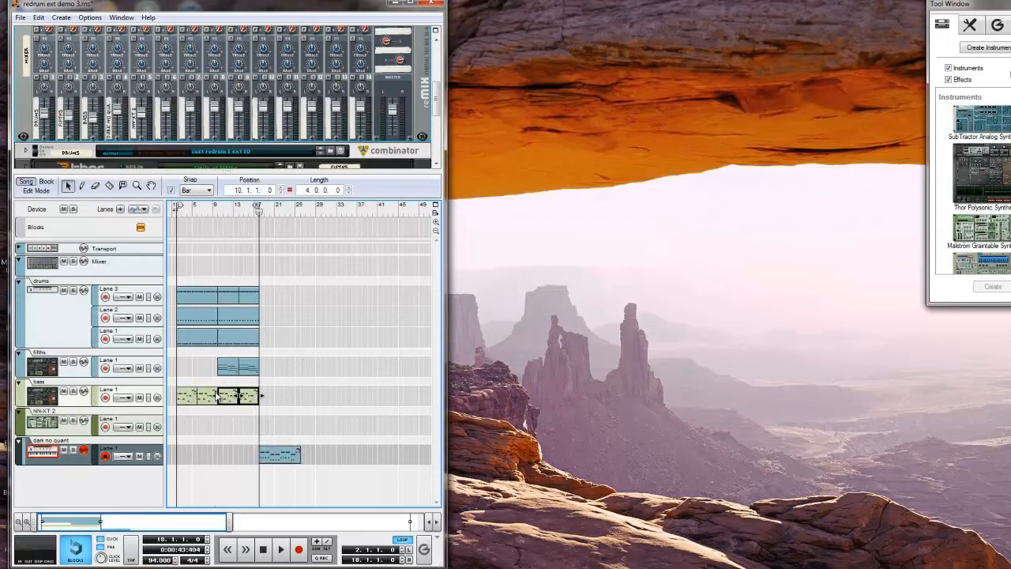
click(209, 422)
Step: Duplicate the drum, fifths and bass clips as a 16-bar section starting at bar 18
click(217, 213)
click(177, 212)
mouse_move(281, 255)
mouse_down()
mouse_move(237, 350)
mouse_move(181, 403)
mouse_up()
key(ctrl+d)
click(418, 319)
Step: Duplicate the dark no quant clip so the copy starts at bar 26
drag(341, 210, 177, 219)
click(291, 457)
key(ctrl+d)
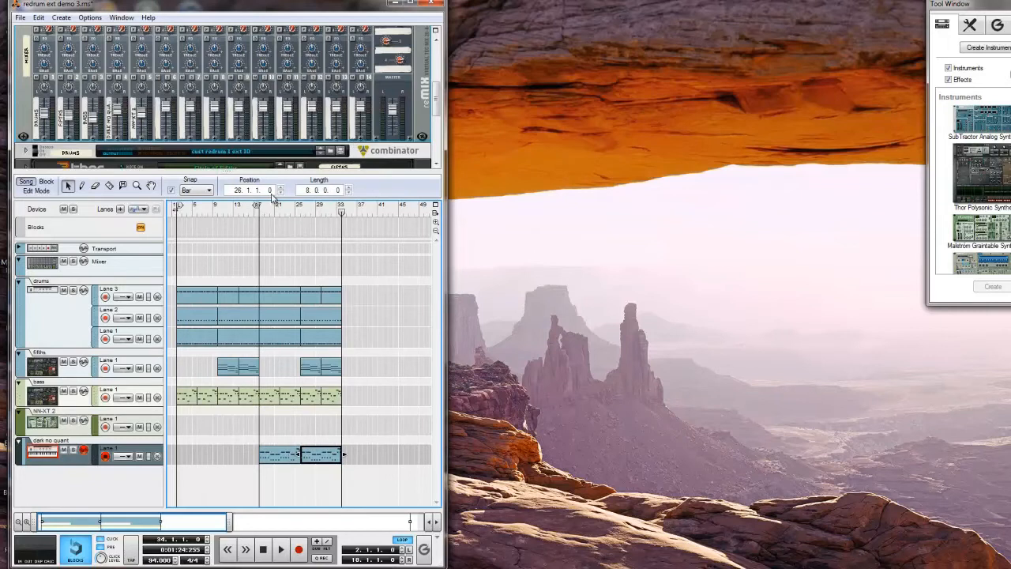
Step: Extend the loop's right locator to bar 34 and set the song position to bar 2
mouse_move(257, 206)
mouse_down()
mouse_move(341, 213)
mouse_move(171, 214)
mouse_up()
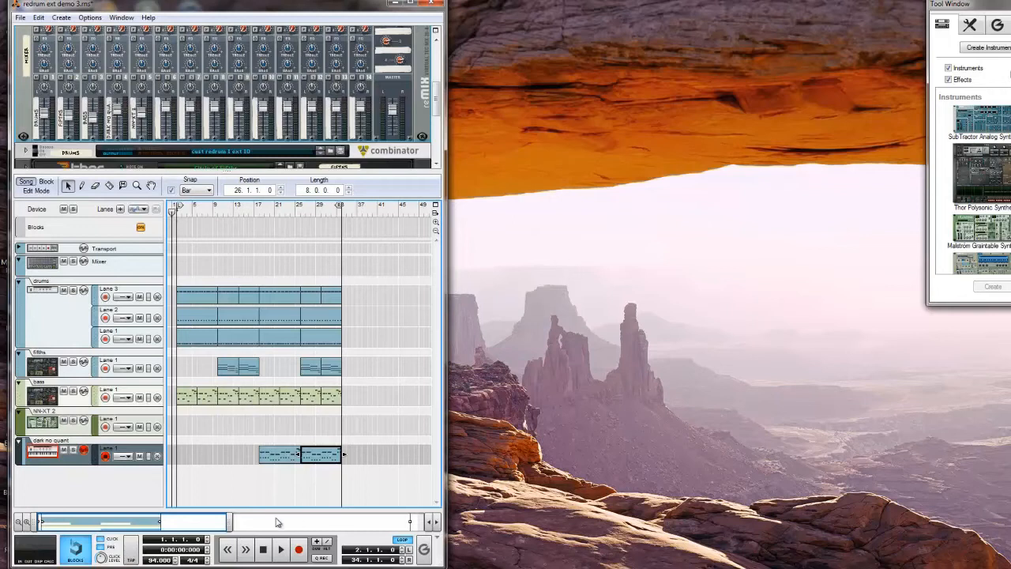
click(248, 553)
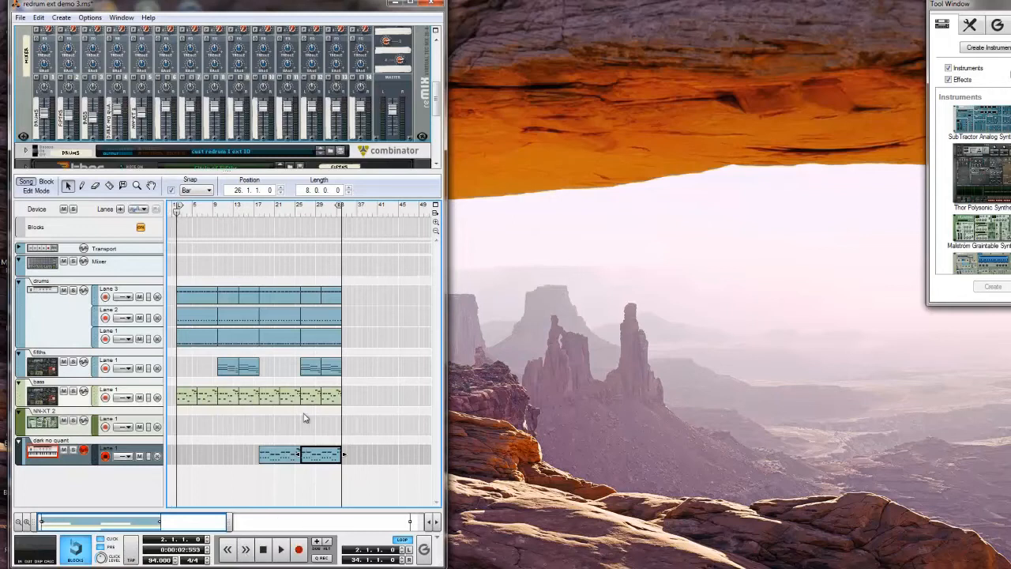